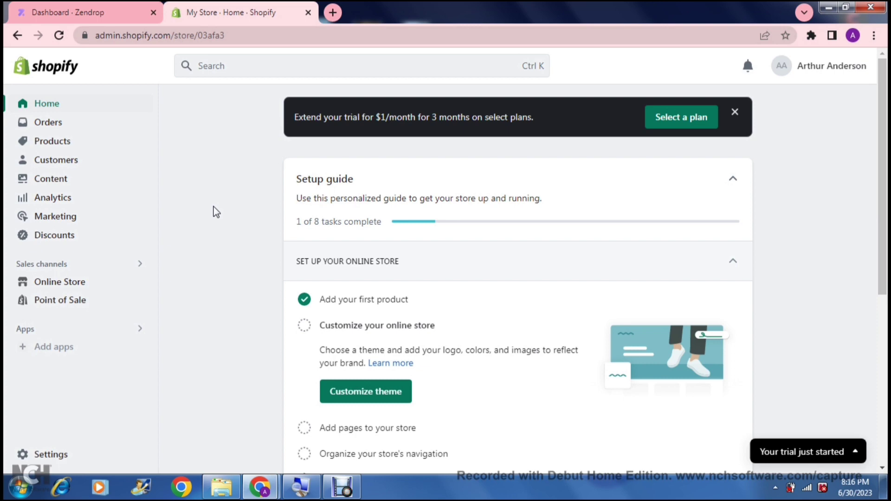
# Switch to the 'Dashboard · Zendrop' browser tab next to the store admin.
pyautogui.click(103, 16)
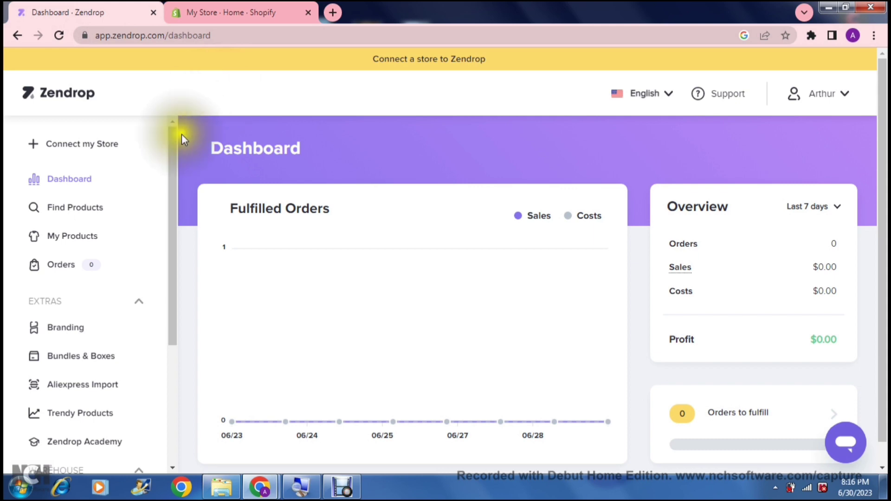
# Scroll the Zendrop sidebar, then return to the My Store Shopify admin Home page.
pyautogui.click(172, 145)
pyautogui.moveTo(171, 145); pyautogui.dragTo(166, 109)
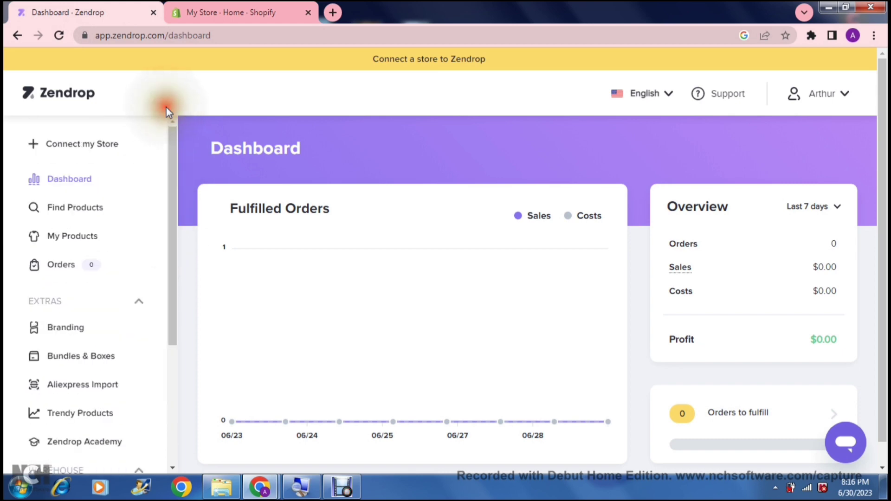
pyautogui.click(217, 12)
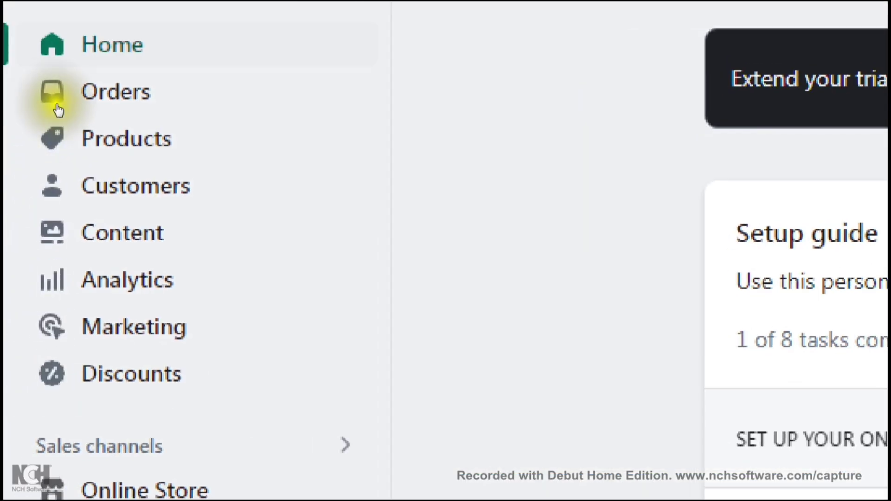
pyautogui.click(56, 124)
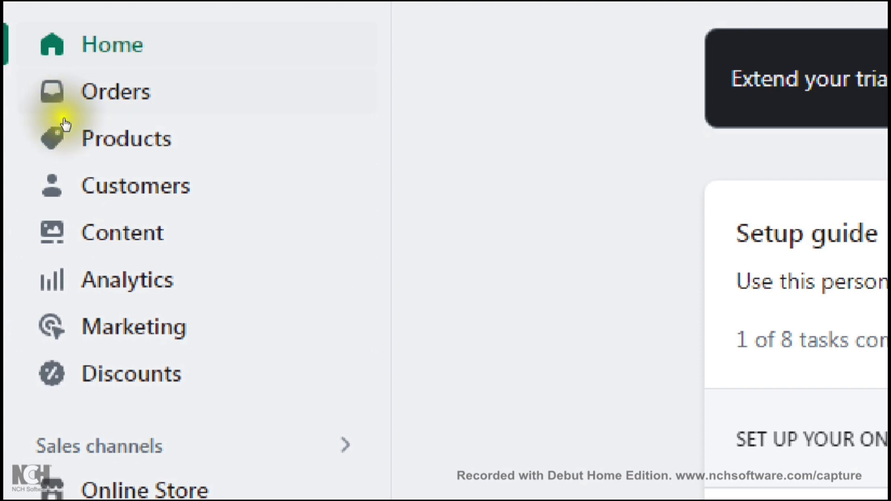
pyautogui.click(68, 140)
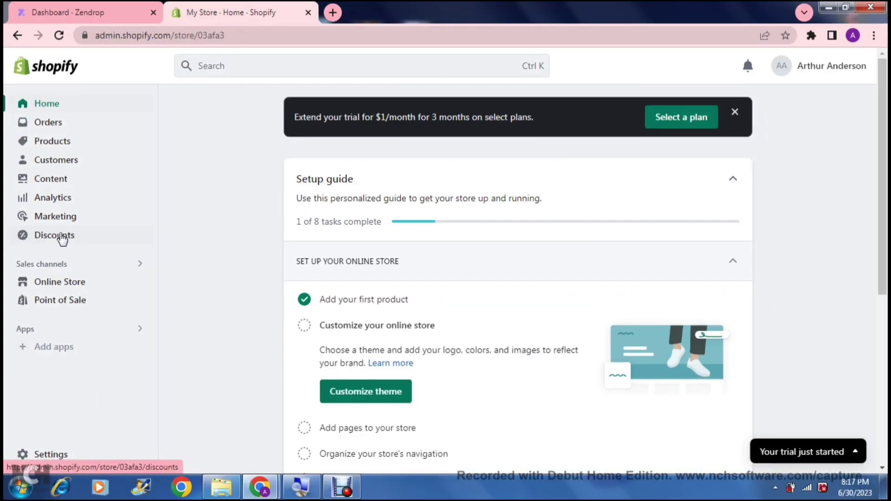
pyautogui.click(87, 13)
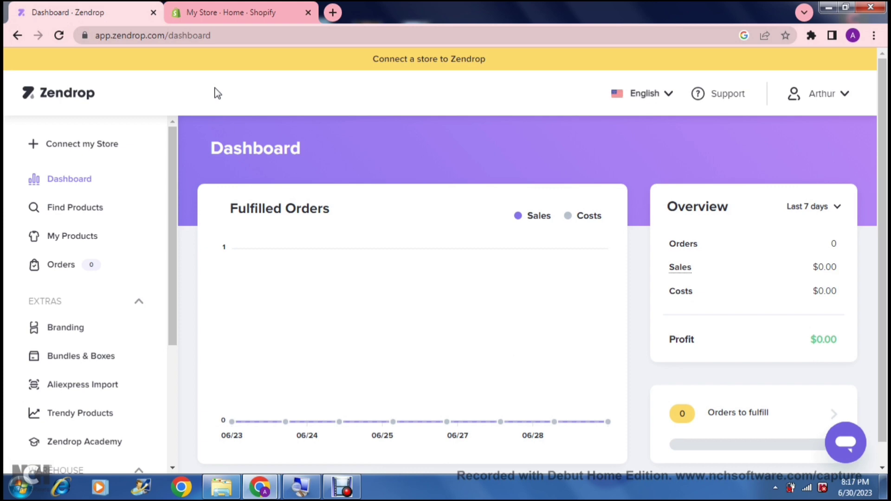
pyautogui.click(227, 14)
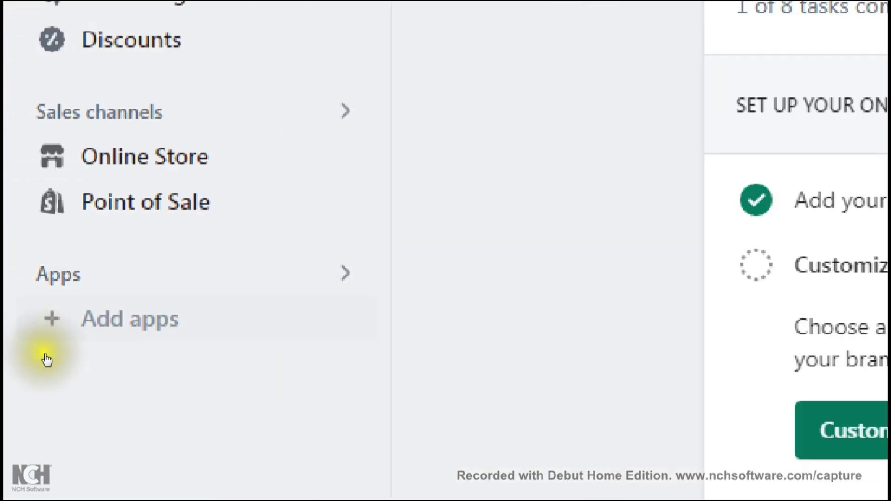
# Open '+ Add apps' and scroll the Picked for you dialog toward the Shopify App Store.
pyautogui.click(45, 354)
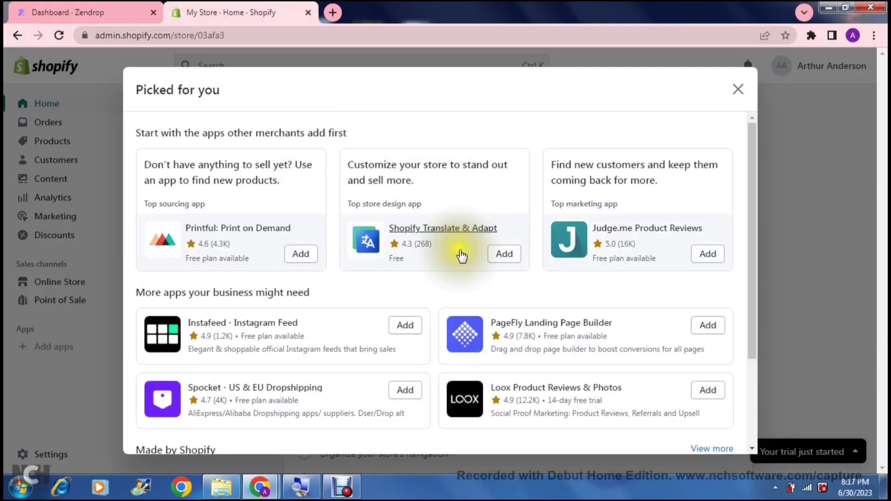
pyautogui.click(752, 185)
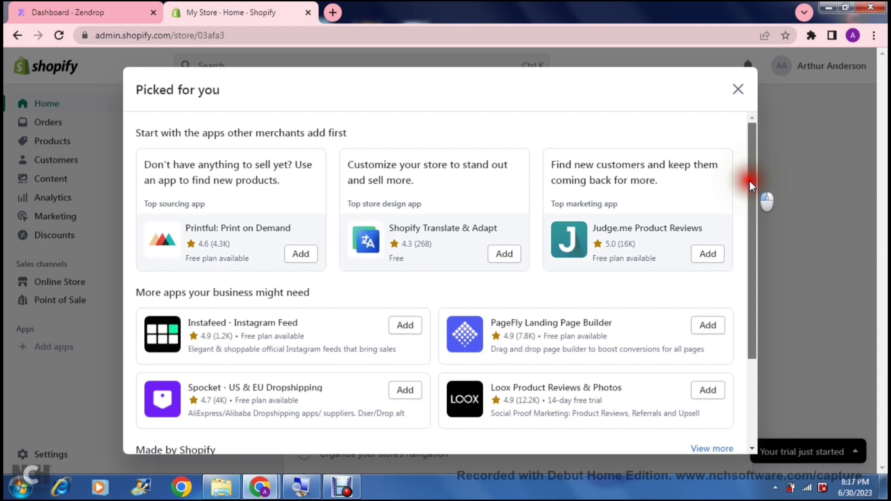
pyautogui.moveTo(750, 185); pyautogui.dragTo(748, 301)
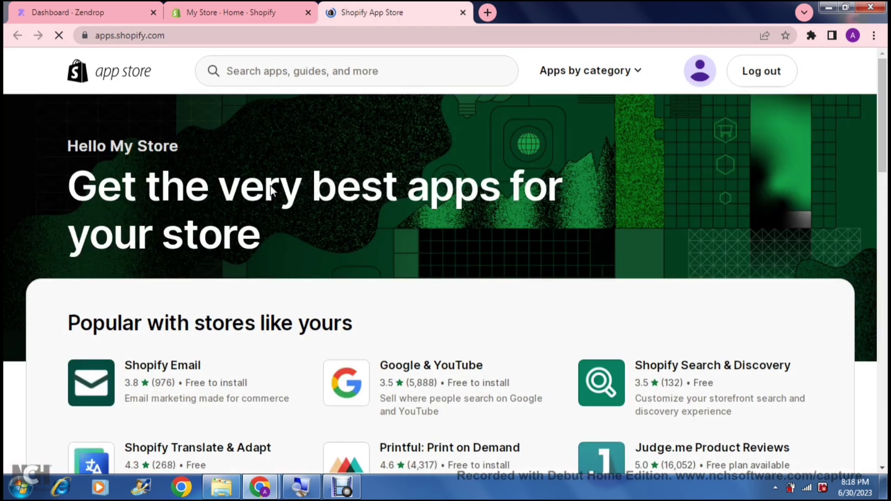
# Search the App Store for 'zendrop' and open the Zendrop - Dropshipping & POD listing.
pyautogui.click(273, 76)
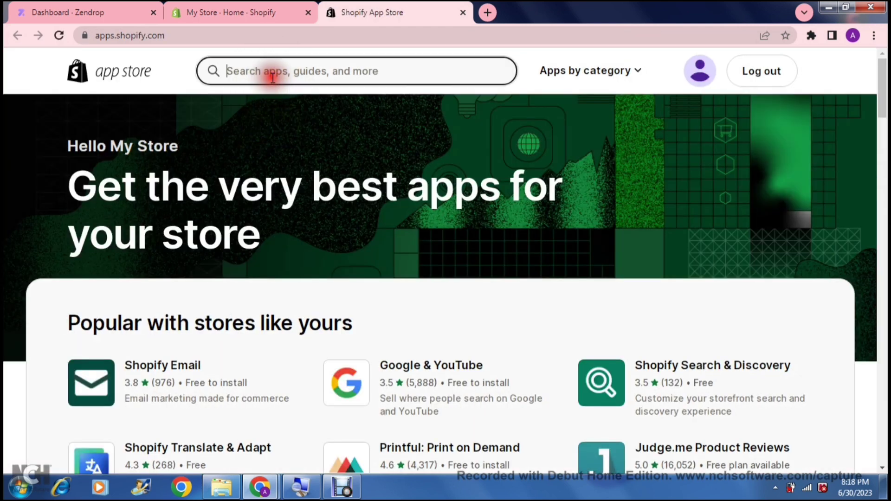
pyautogui.write('zen')
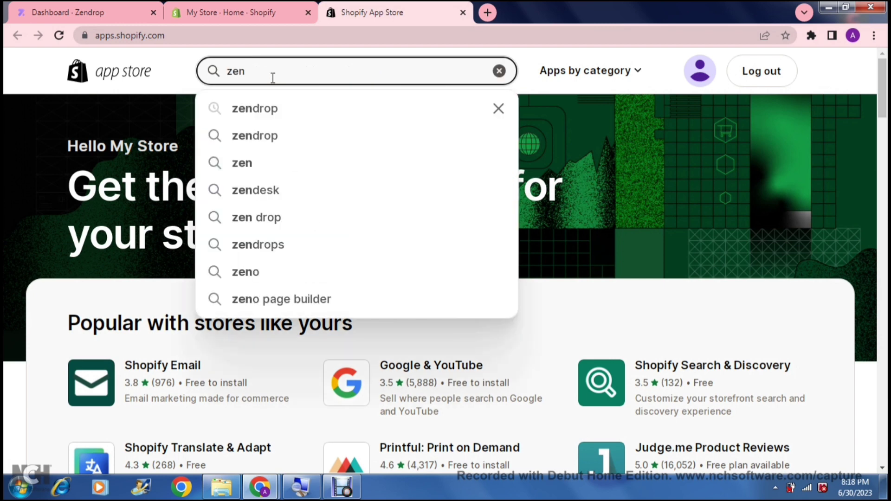
pyautogui.click(274, 110)
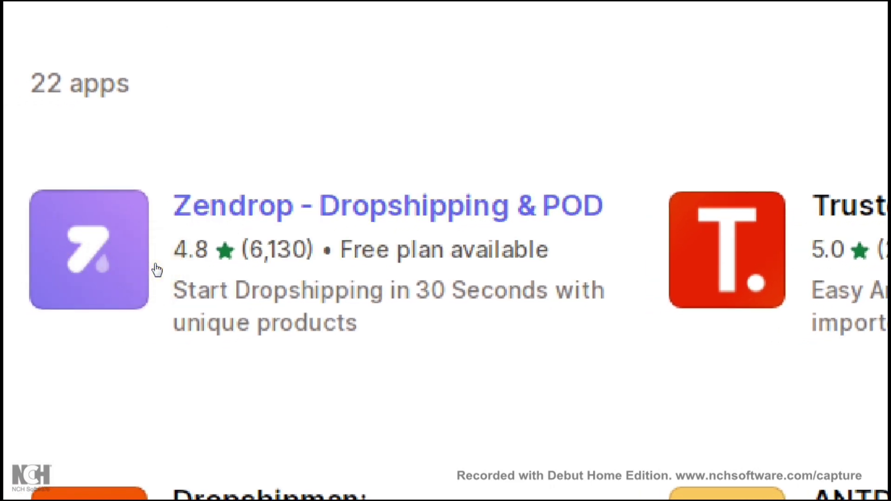
pyautogui.click(157, 270)
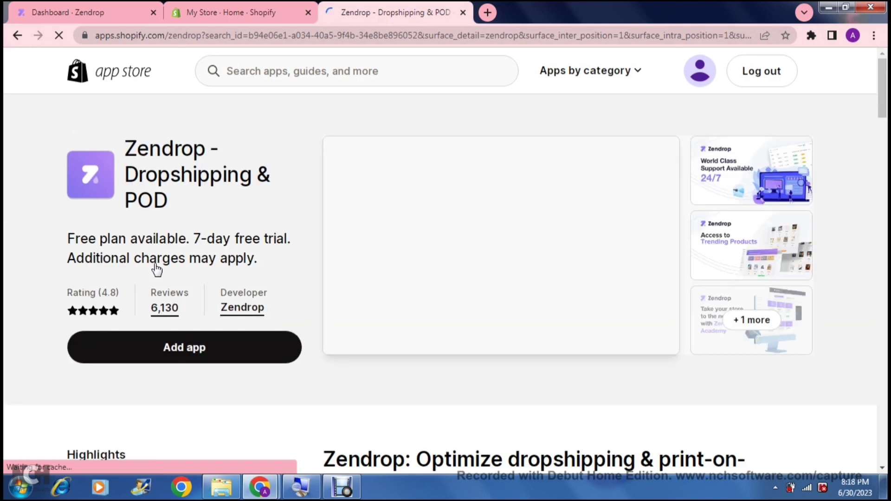
# Add Zendrop from its listing to reach the store's Install permissions page.
pyautogui.click(167, 349)
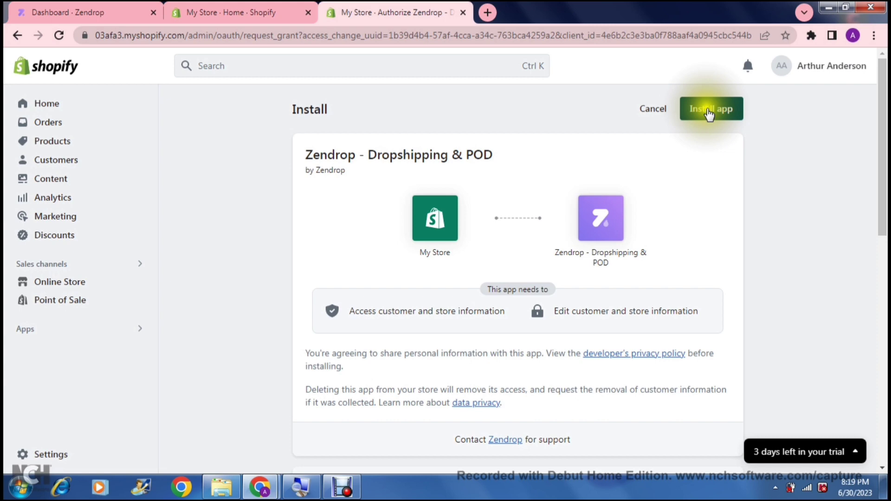
# Install Zendrop - Dropshipping & POD on My Store and confirm it in the Apps list.
pyautogui.click(722, 111)
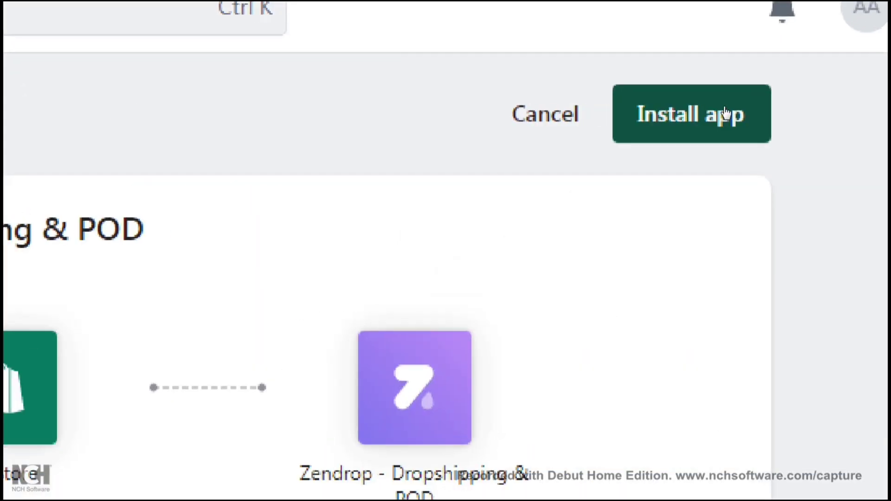
pyautogui.click(717, 117)
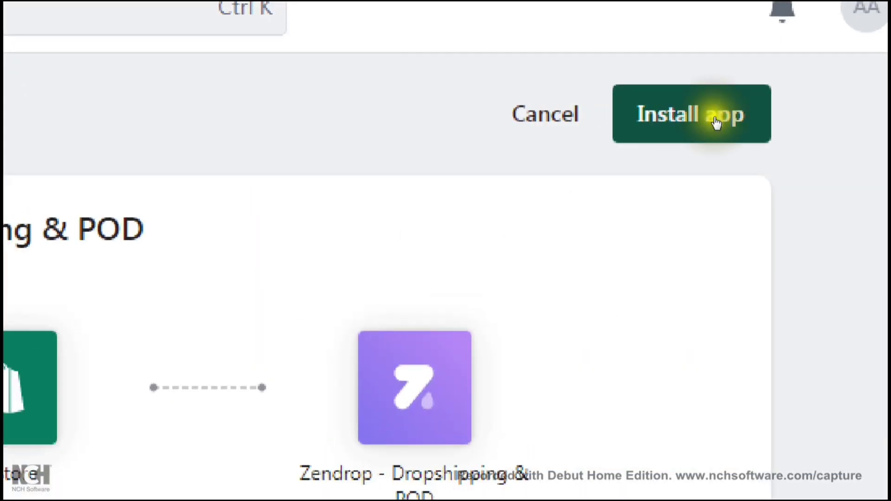
pyautogui.click(714, 121)
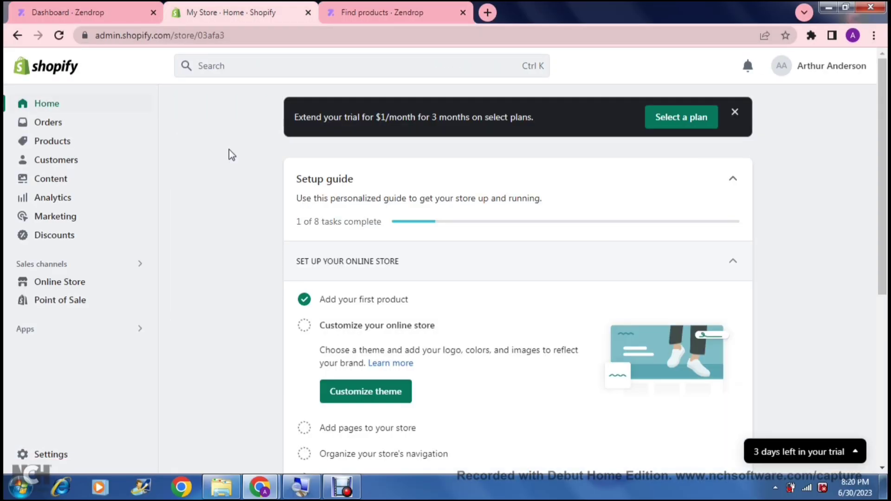
pyautogui.click(212, 124)
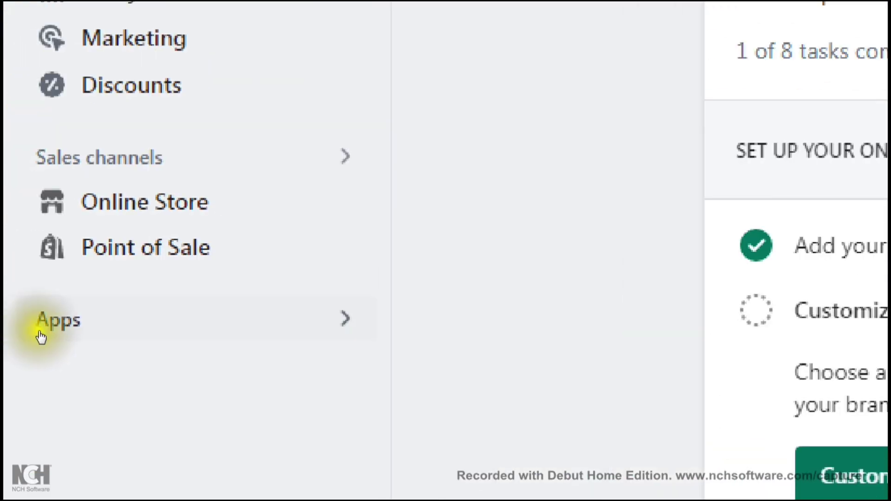
pyautogui.click(18, 334)
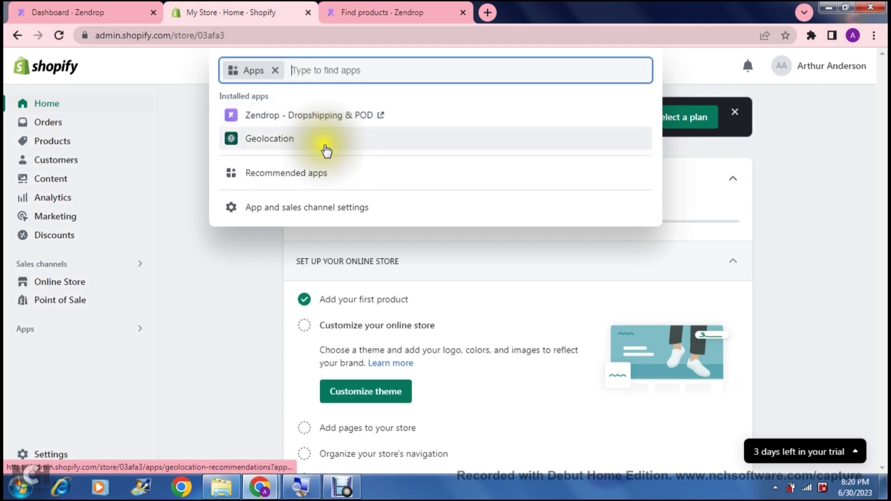
pyautogui.click(203, 277)
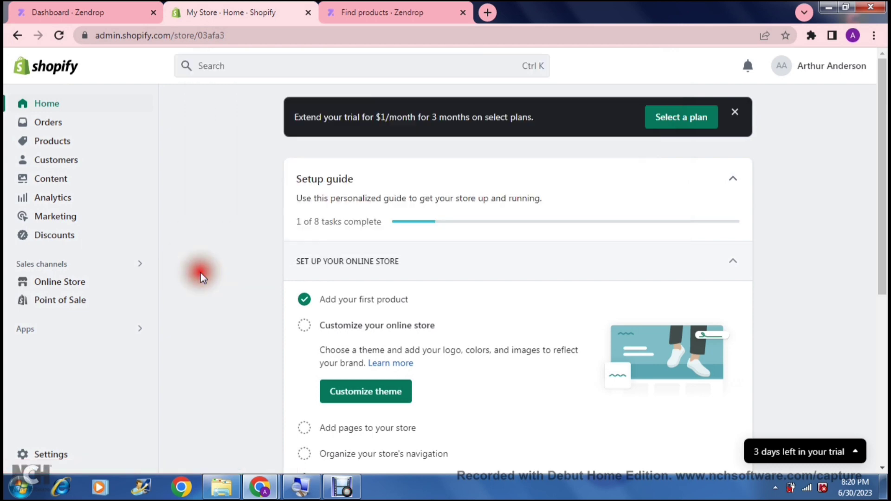
# Switch to the 'Find products · Zendrop' tab and scroll back to the top.
pyautogui.click(376, 14)
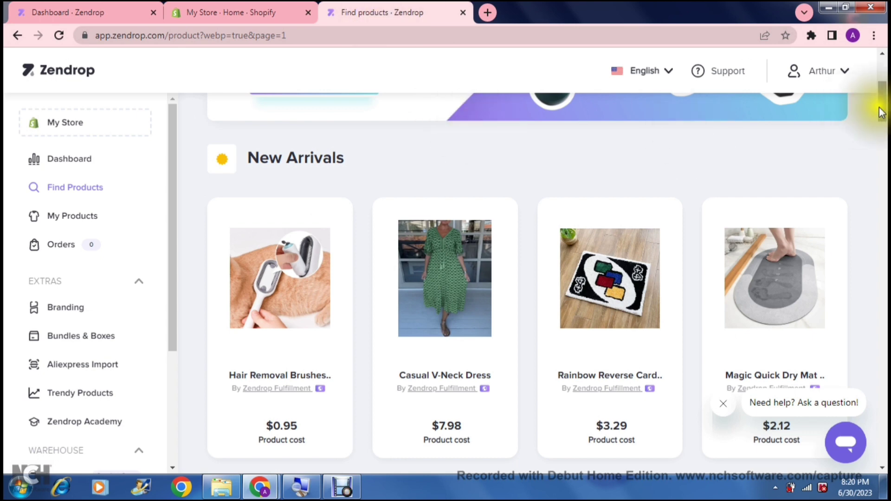
pyautogui.moveTo(882, 112); pyautogui.dragTo(884, 70)
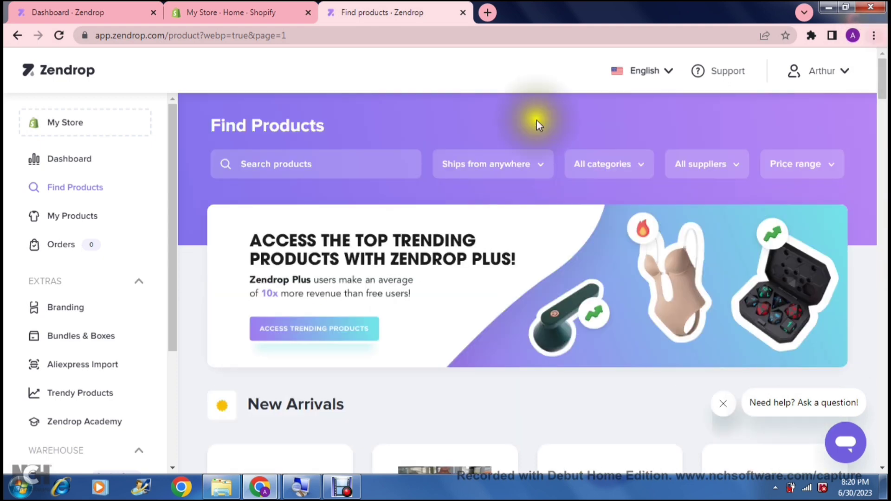
pyautogui.click(382, 63)
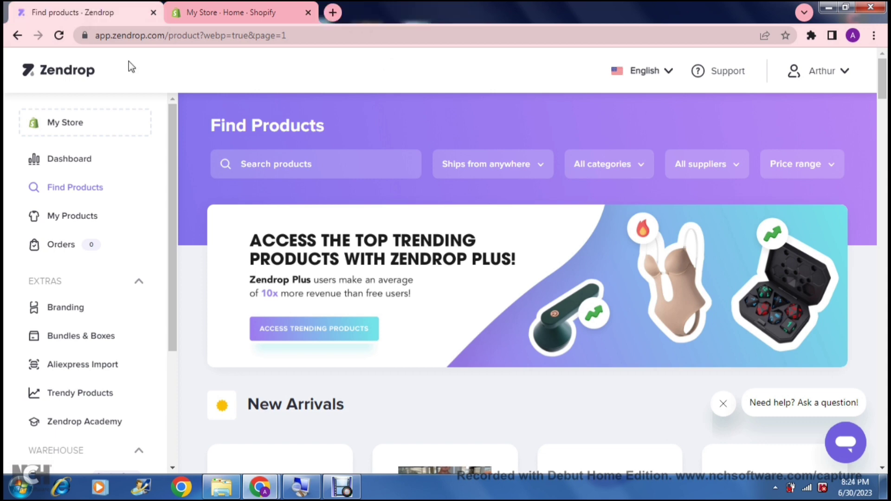
pyautogui.click(131, 71)
pyautogui.click(69, 160)
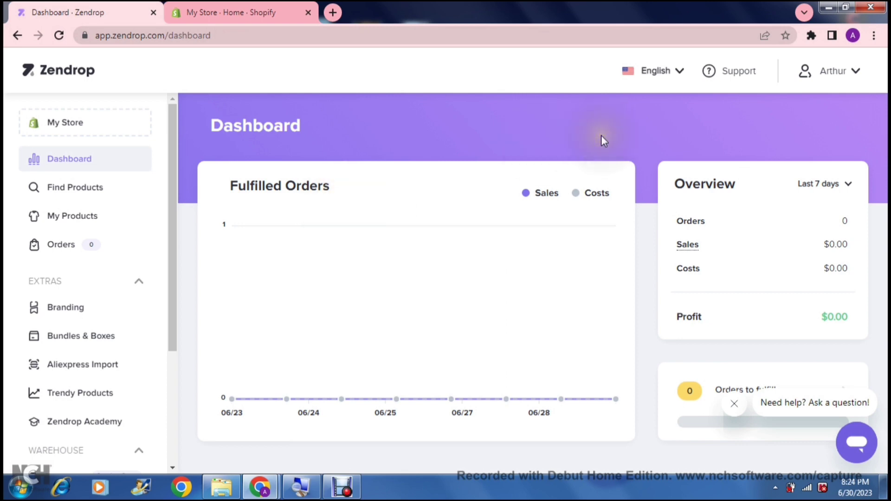
pyautogui.click(588, 100)
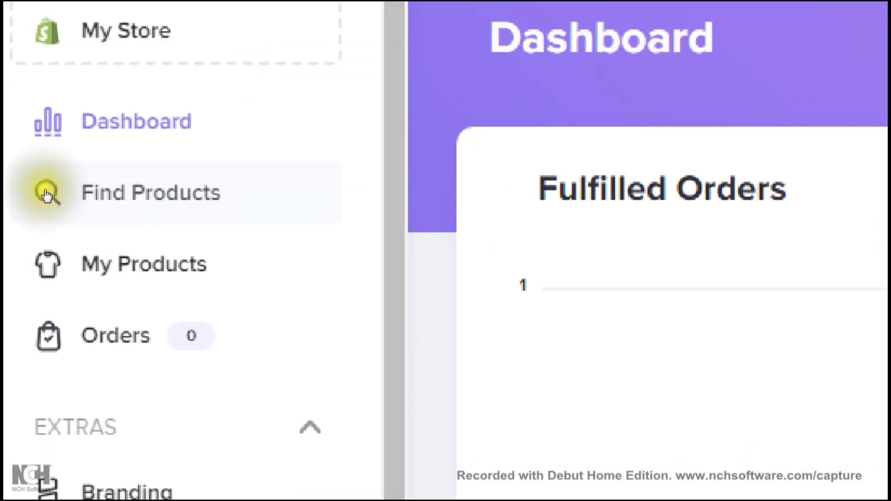
# Open Find Products from the sidebar, scroll New Arrivals, and focus the Search products box.
pyautogui.click(73, 191)
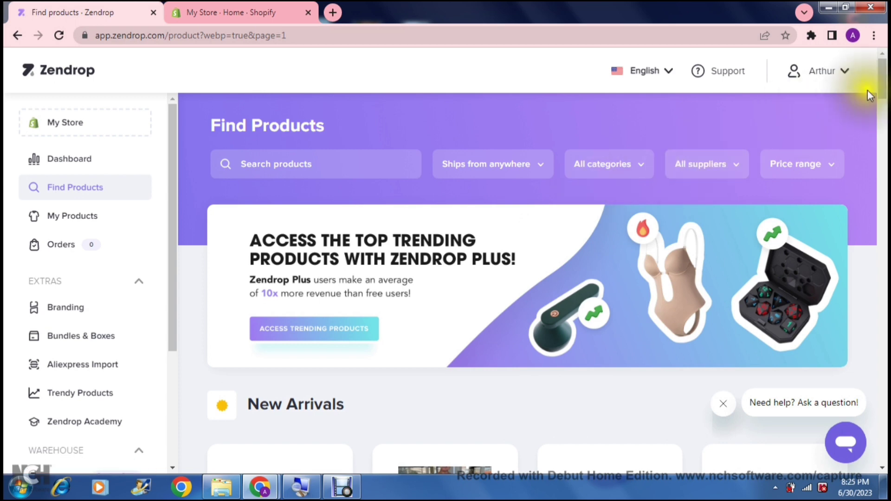
pyautogui.moveTo(884, 88)
pyautogui.mouseDown()
pyautogui.moveTo(884, 374)
pyautogui.moveTo(879, 72)
pyautogui.mouseUp()
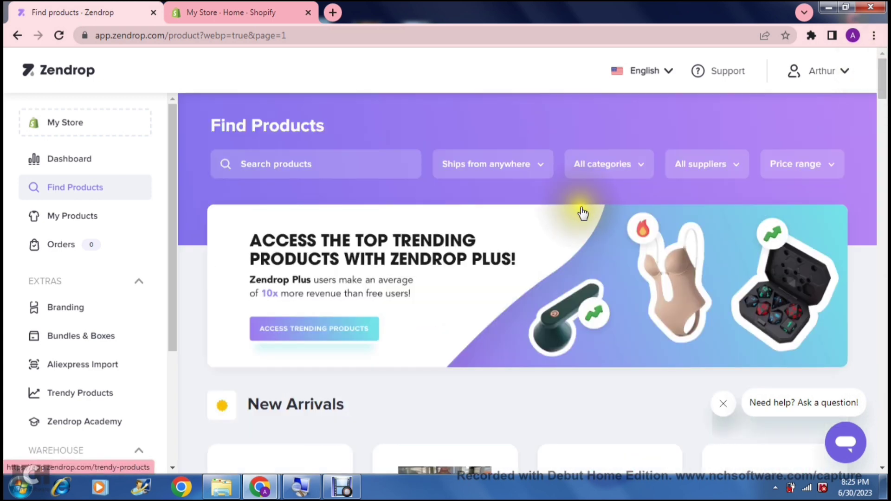
pyautogui.click(342, 159)
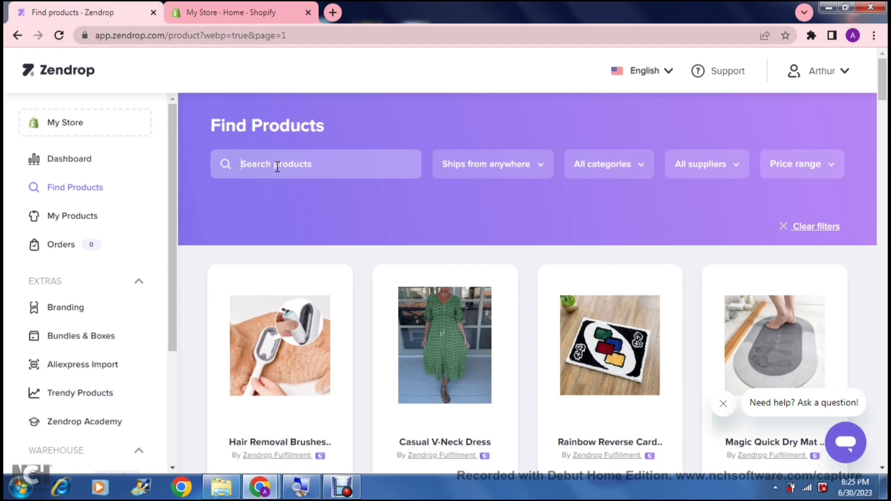
# Filter the catalogue to Ships from US, leaving category, supplier and price filters unchanged.
pyautogui.click(542, 167)
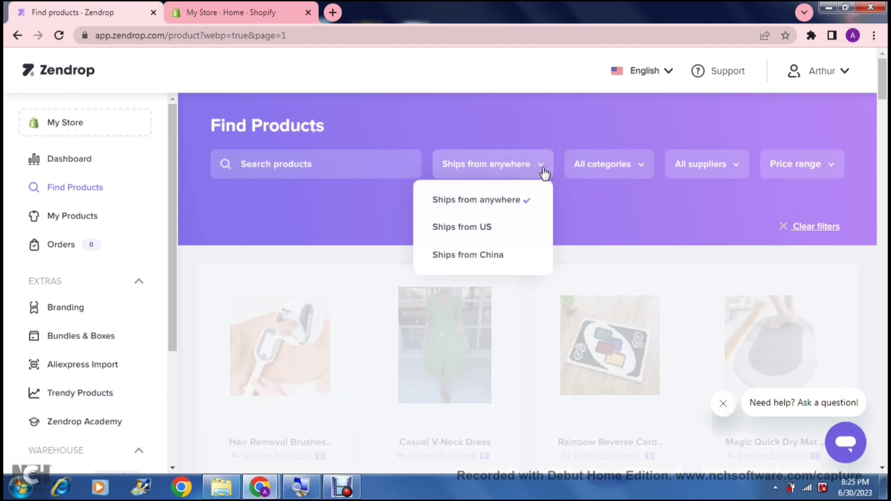
pyautogui.click(477, 229)
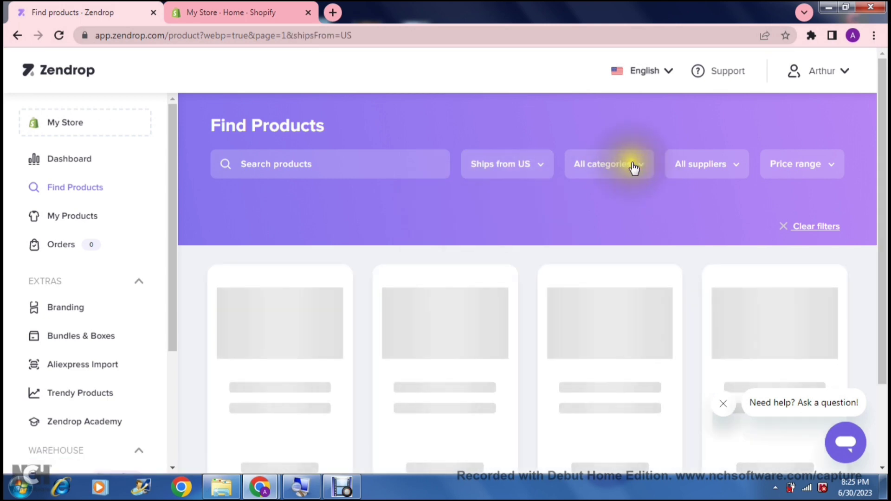
pyautogui.click(634, 167)
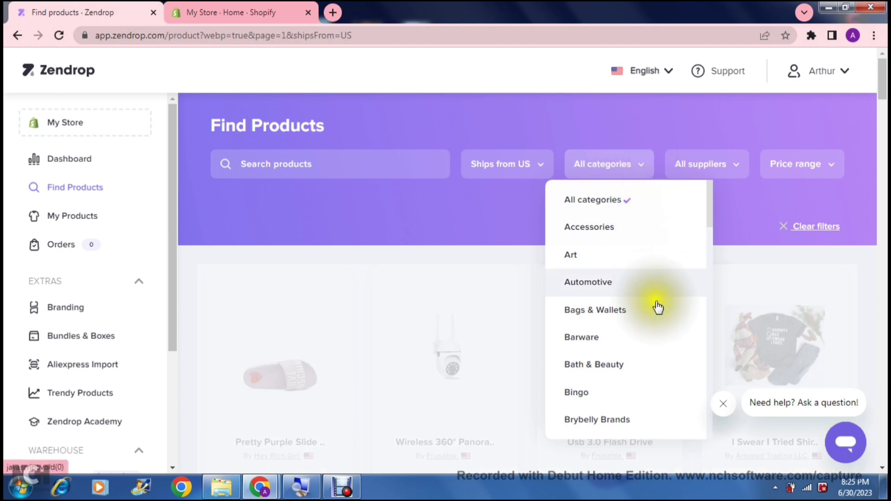
pyautogui.click(740, 213)
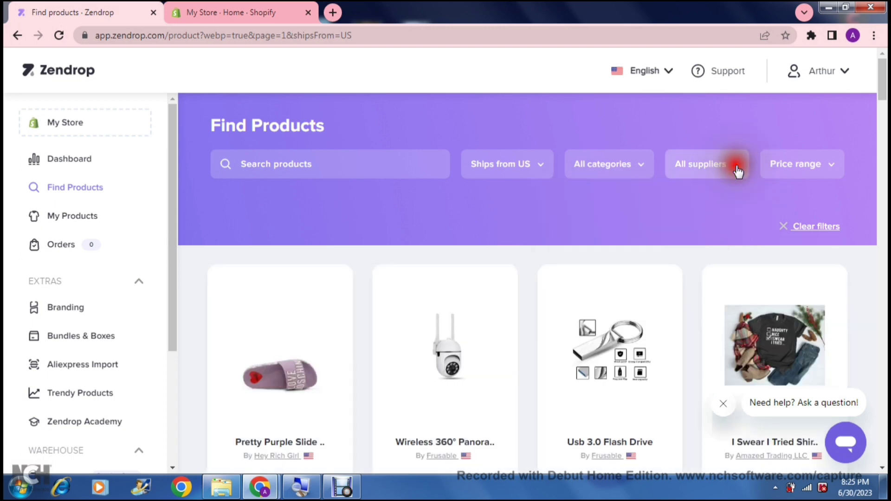
pyautogui.click(737, 170)
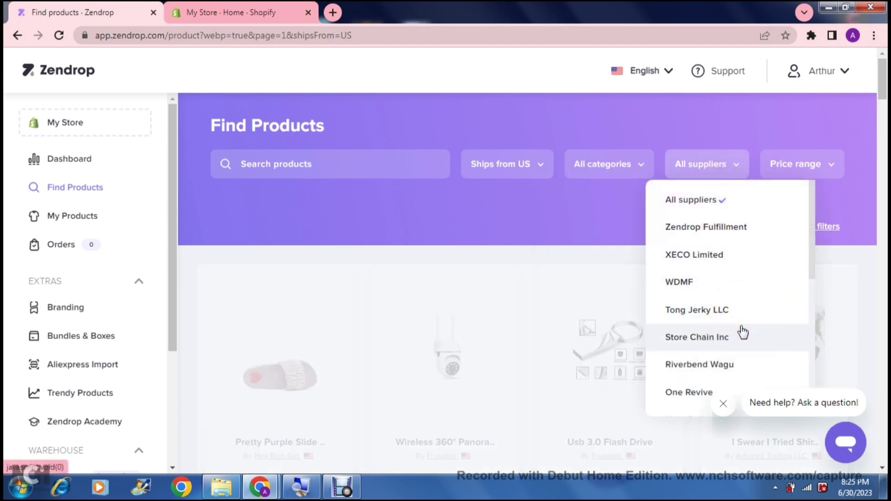
pyautogui.moveTo(812, 255); pyautogui.dragTo(795, 225)
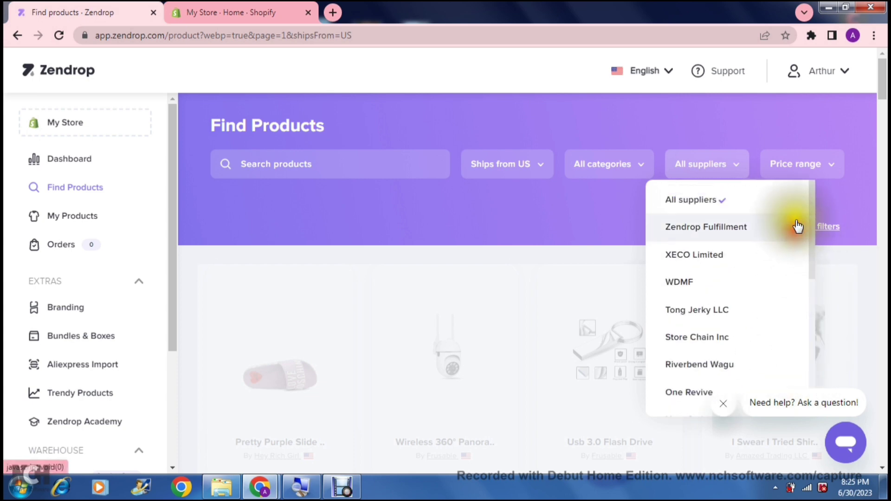
pyautogui.click(831, 196)
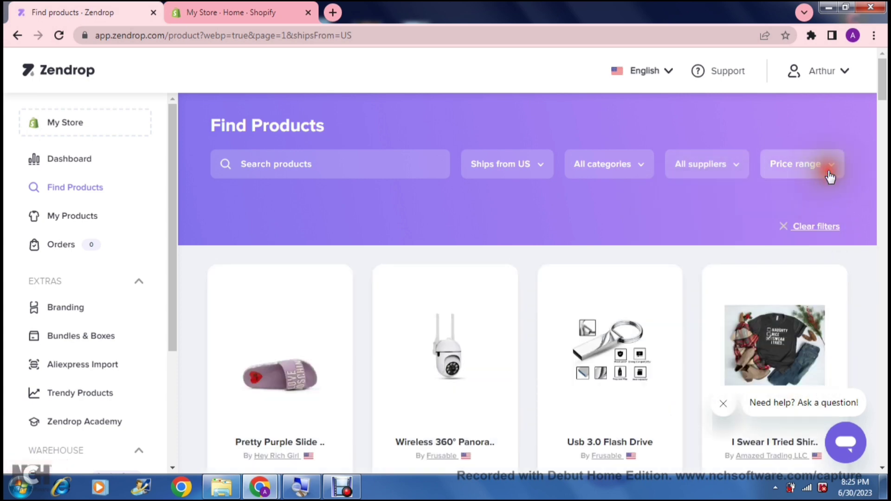
pyautogui.click(828, 174)
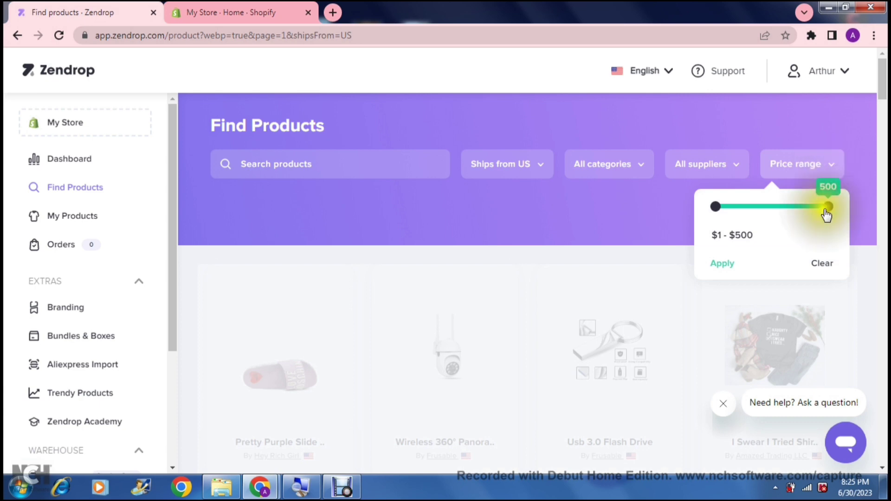
# Search the US-shipping catalogue for 'bag' and scroll through the results.
pyautogui.click(849, 186)
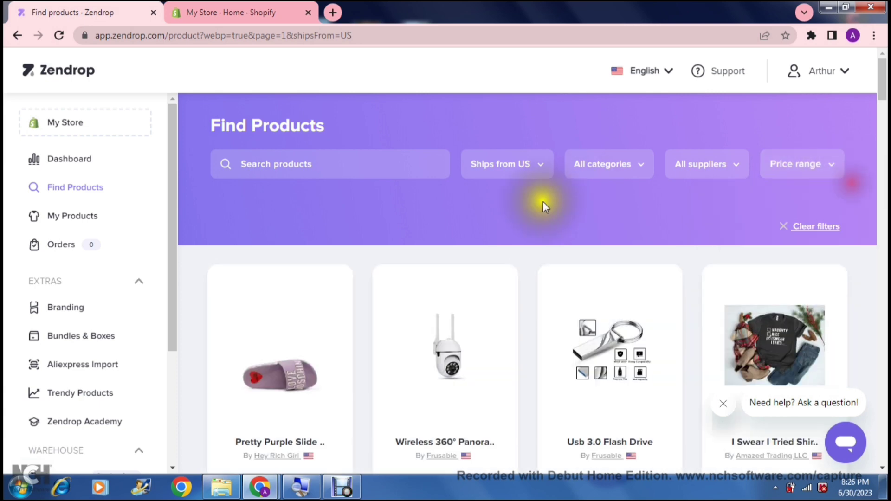
pyautogui.click(312, 168)
pyautogui.press('Return')
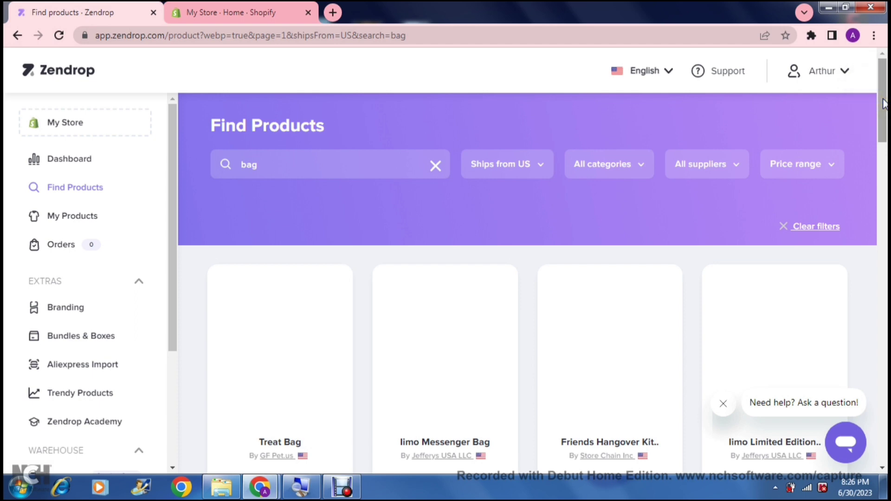
pyautogui.moveTo(884, 103); pyautogui.dragTo(887, 129)
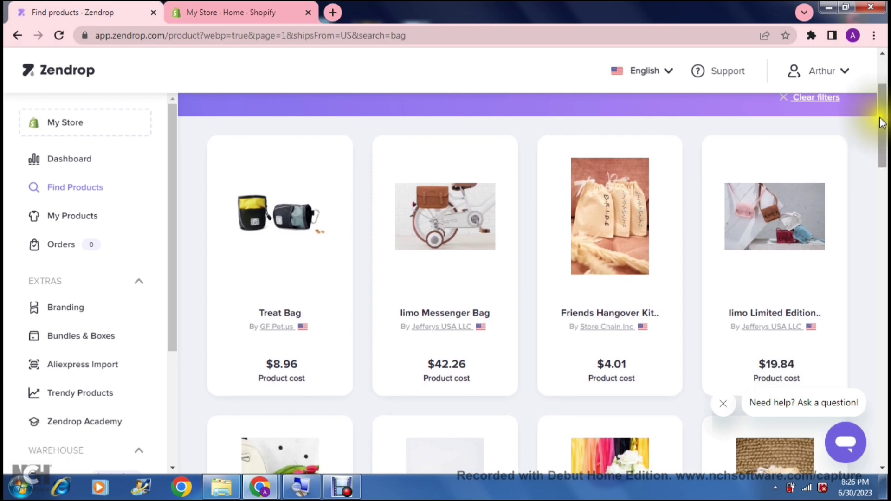
pyautogui.moveTo(882, 122); pyautogui.dragTo(882, 125)
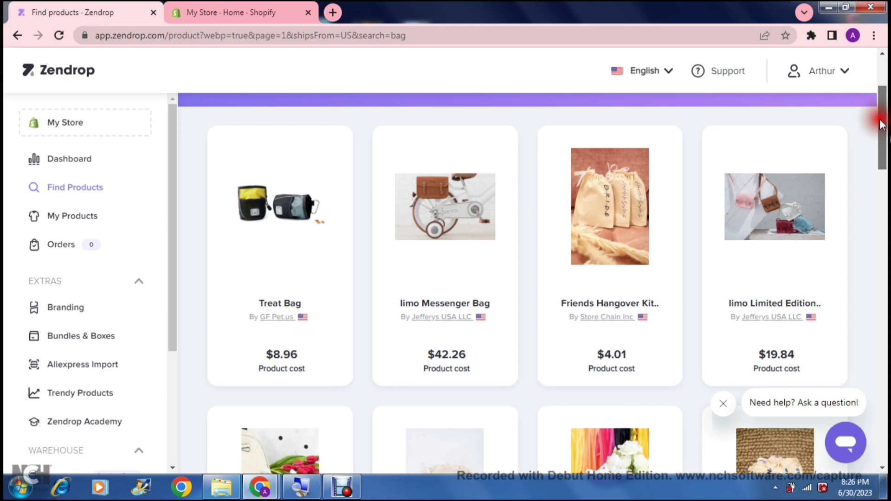
# Dismiss the help chat and open the Treat Bag product priced at $8.96.
pyautogui.click(724, 406)
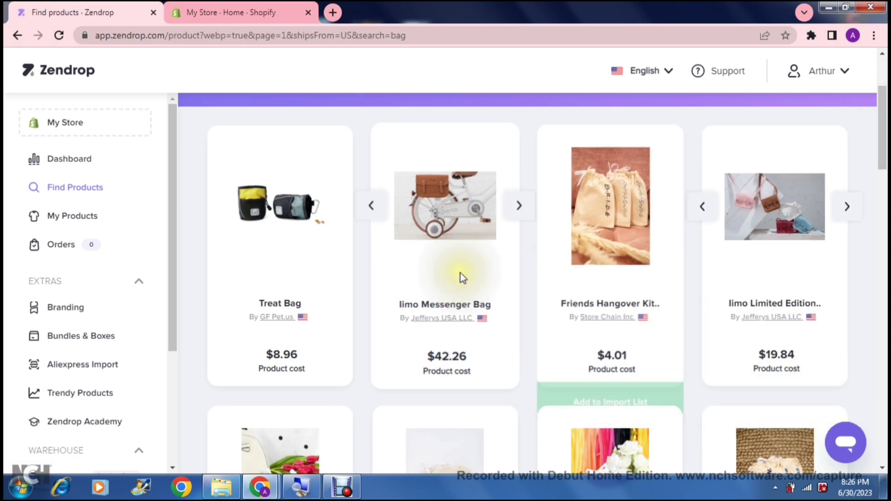
pyautogui.moveTo(253, 224)
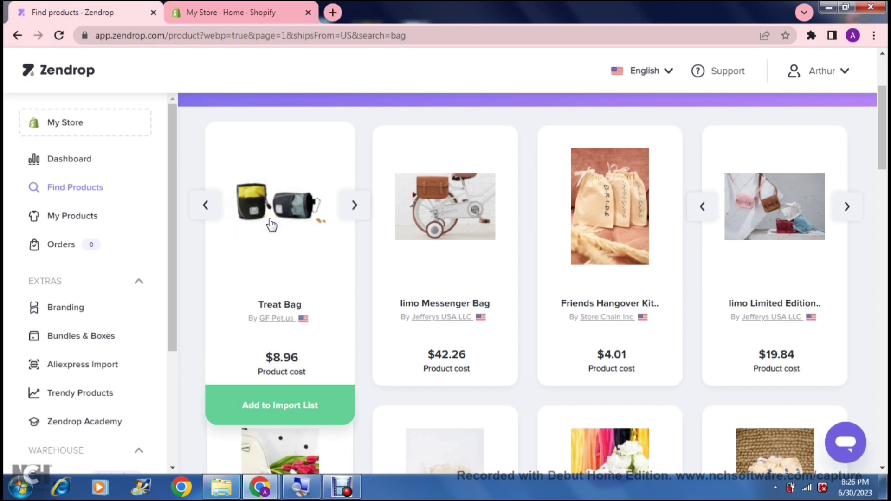
pyautogui.click(265, 264)
pyautogui.click(265, 268)
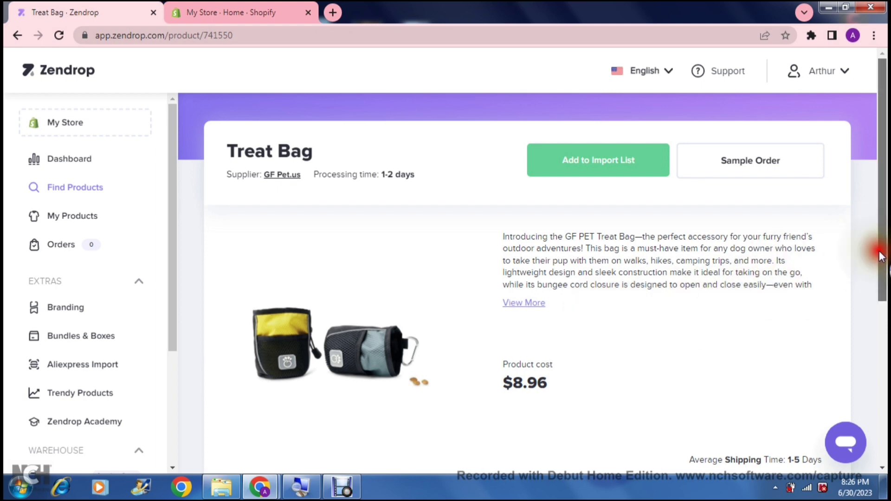
pyautogui.moveTo(881, 252); pyautogui.dragTo(881, 385)
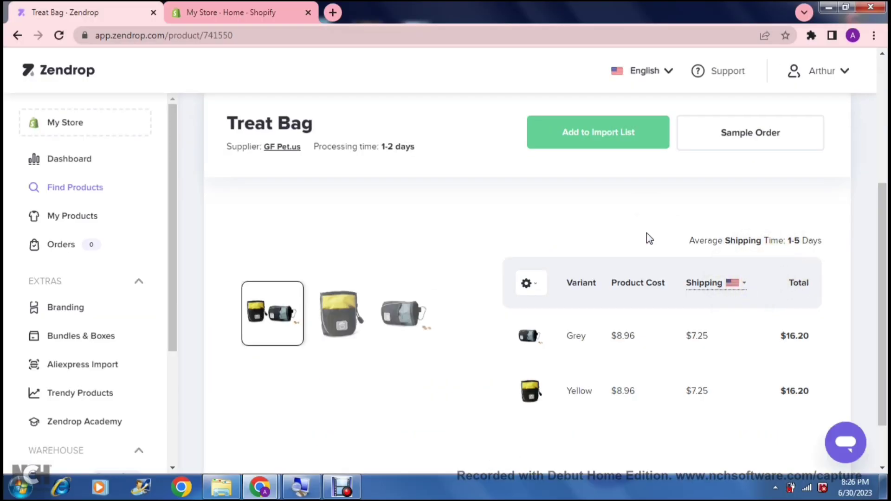
pyautogui.click(238, 6)
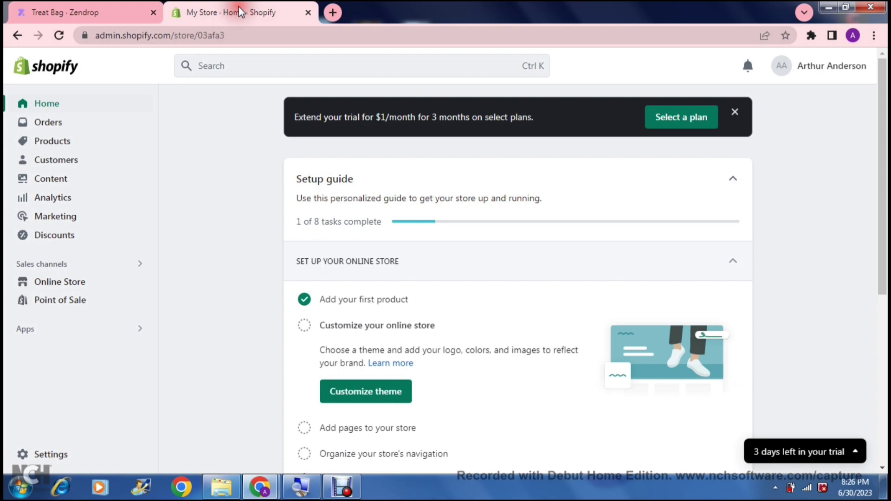
pyautogui.click(88, 14)
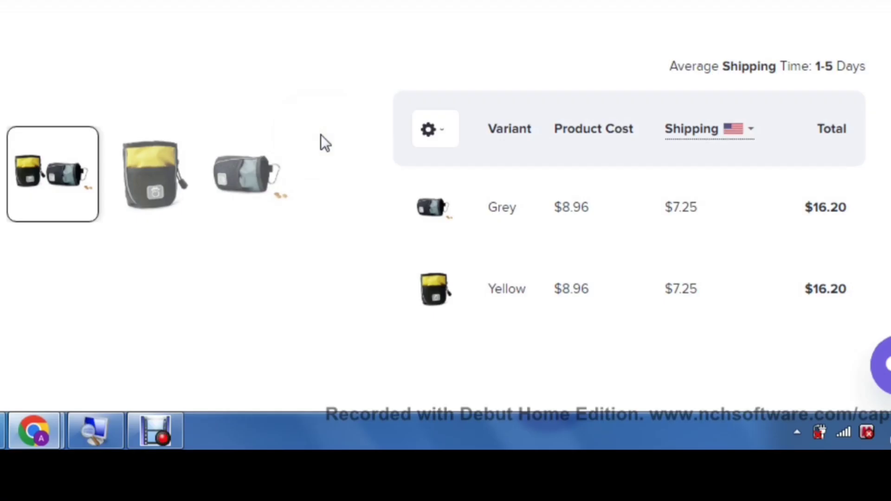
pyautogui.click(154, 173)
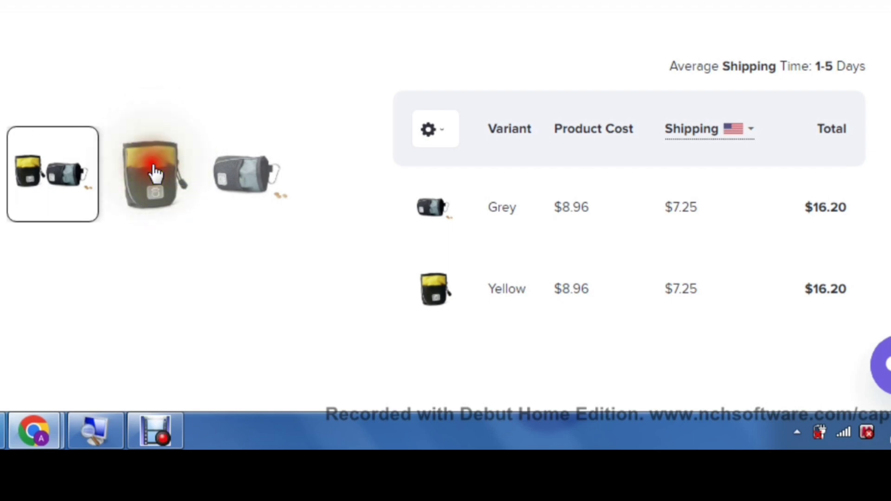
pyautogui.click(241, 178)
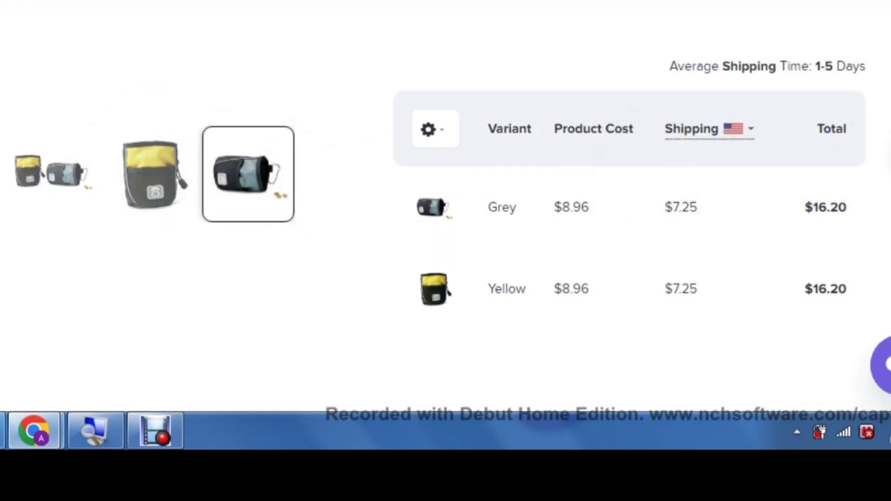
pyautogui.scroll(-2, 439, 171)
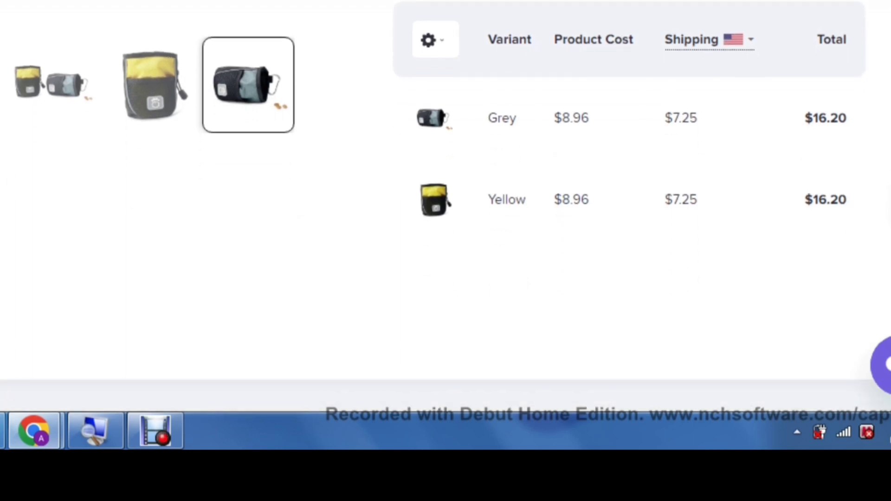
pyautogui.scroll(1, 439, 194)
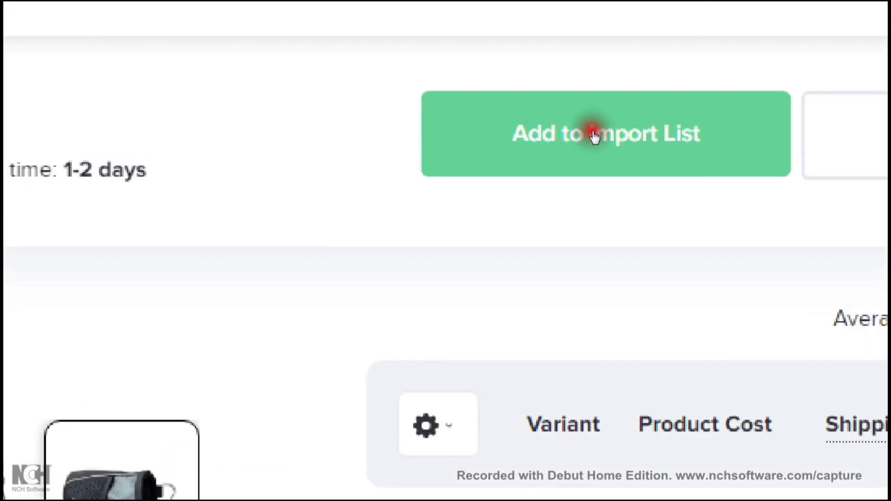
# Add the Zendrop Treat Bag to the import list.
pyautogui.click(595, 136)
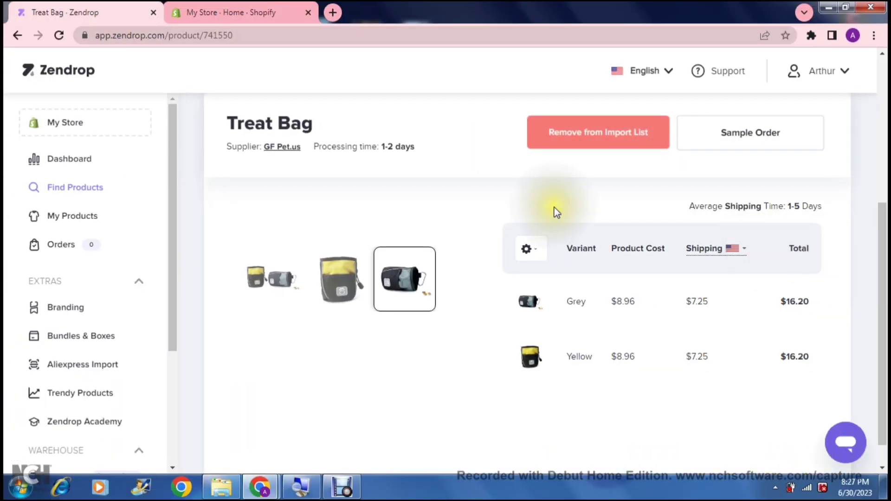
pyautogui.click(171, 205)
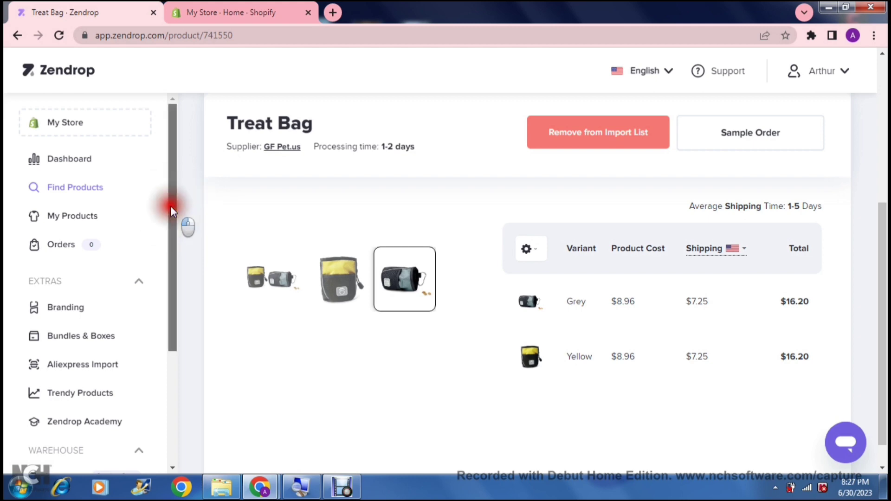
pyautogui.moveTo(171, 205); pyautogui.dragTo(170, 168)
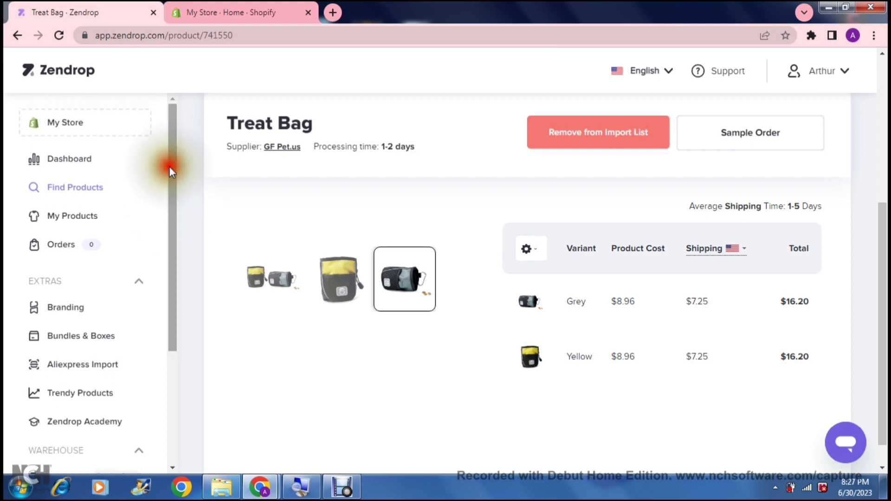
# Go to My Products to find the Treat Bag waiting on the Import List.
pyautogui.click(66, 222)
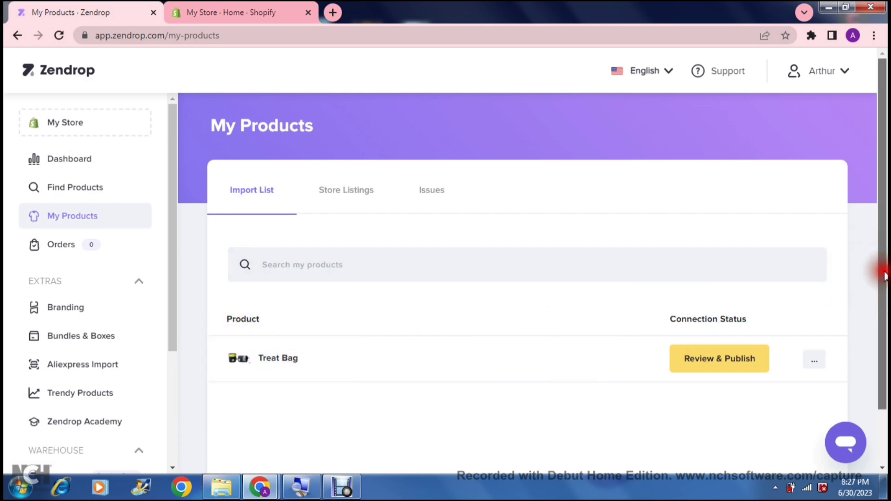
pyautogui.moveTo(878, 274); pyautogui.dragTo(883, 326)
pyautogui.click(447, 351)
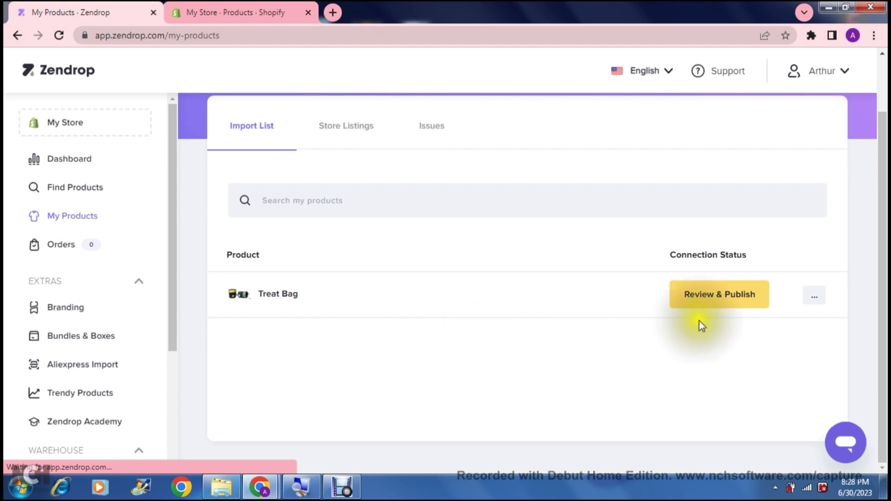
# Open the Treat Bag's Review & Publish form and read its product description.
pyautogui.click(727, 302)
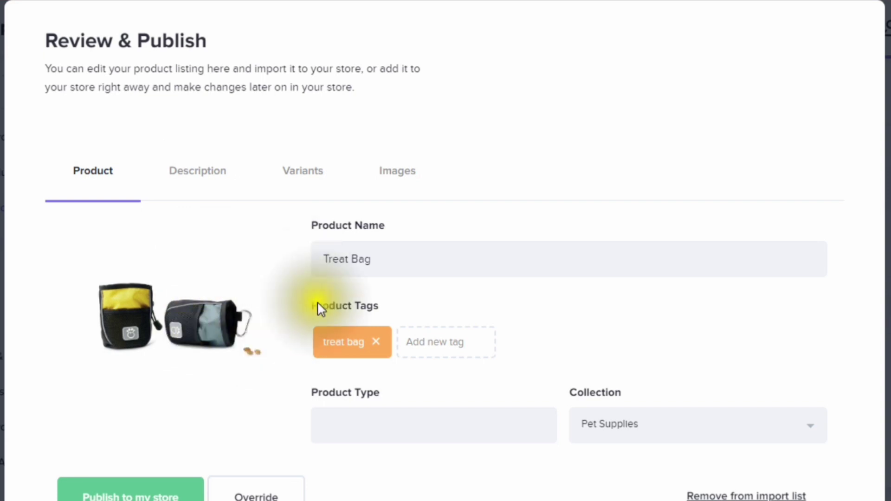
pyautogui.click(196, 174)
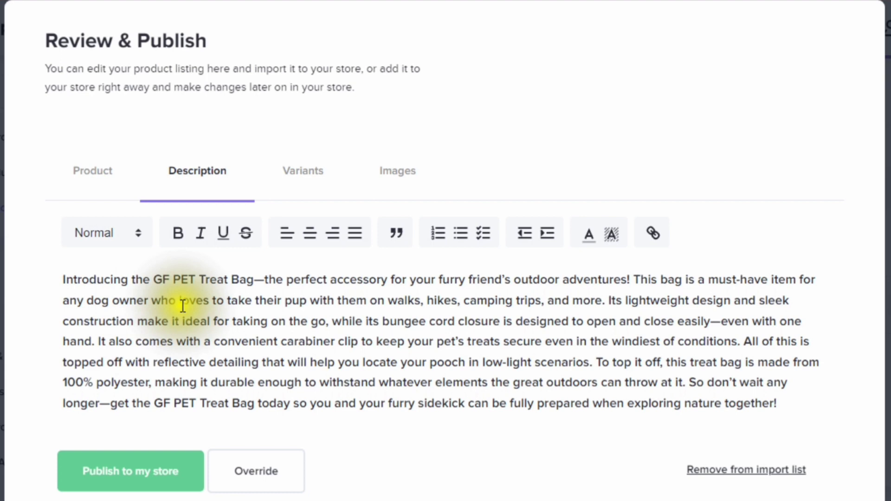
pyautogui.click(235, 321)
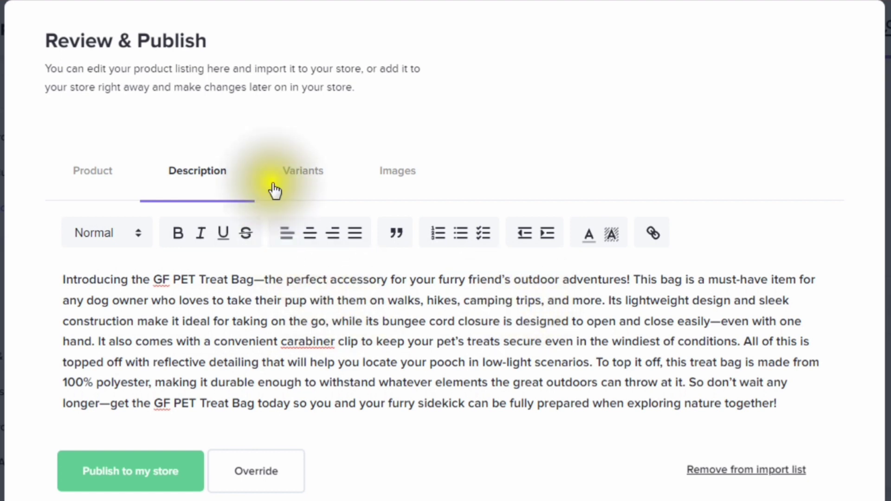
# Check the Yellow and Grey variants at $50.87, the product images and shipping country options.
pyautogui.click(306, 177)
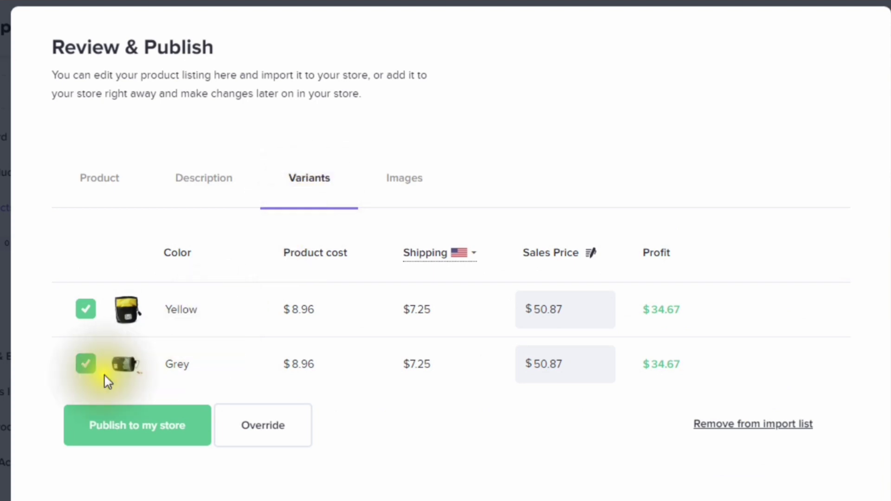
pyautogui.click(84, 367)
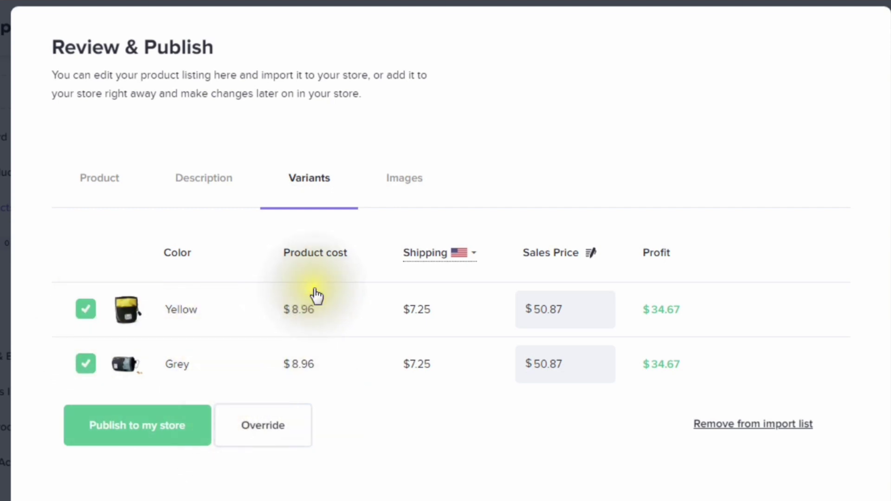
pyautogui.click(404, 181)
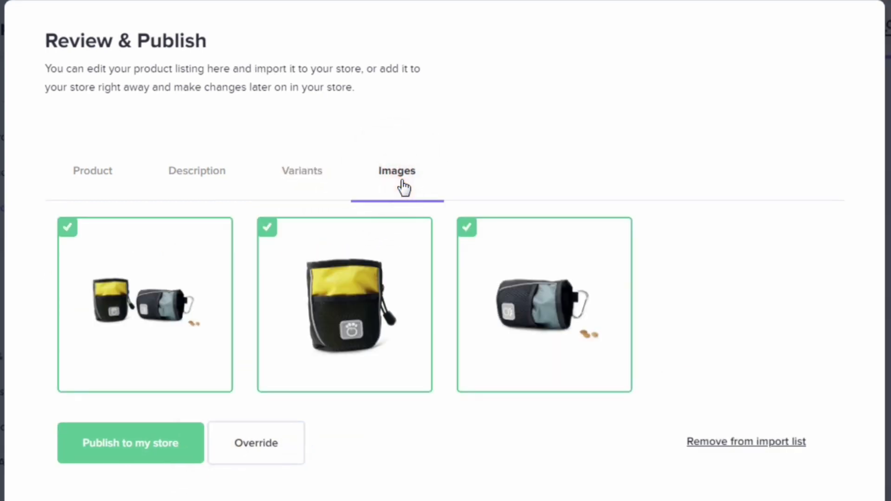
pyautogui.click(302, 171)
pyautogui.click(474, 255)
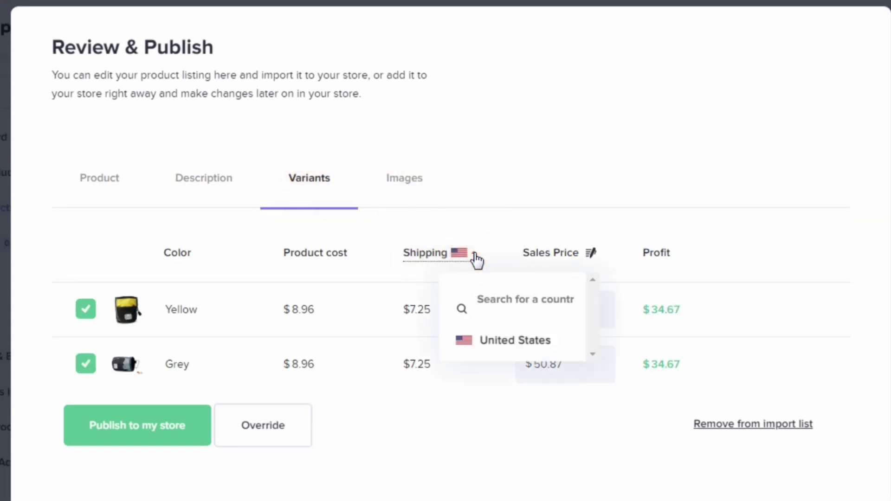
pyautogui.click(475, 256)
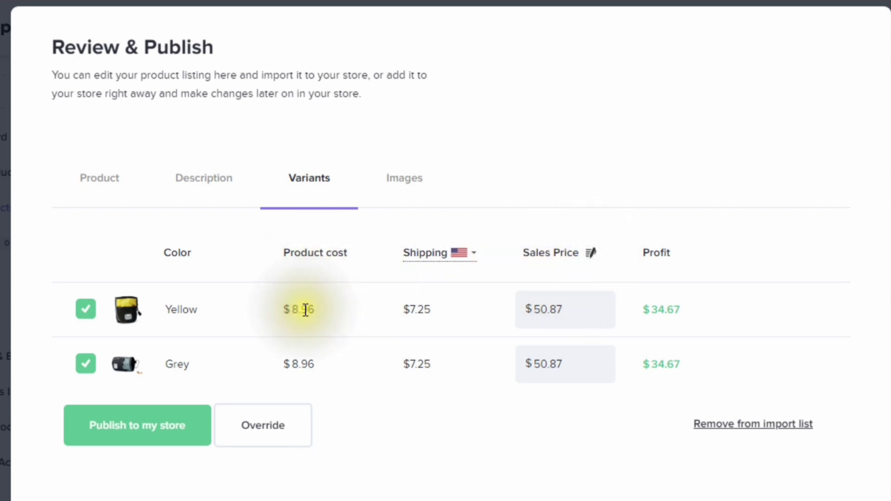
pyautogui.click(299, 308)
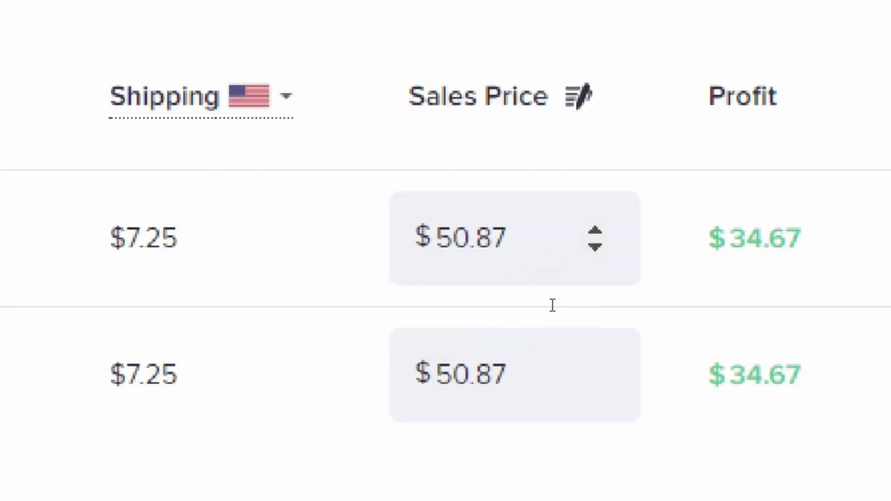
pyautogui.click(596, 258)
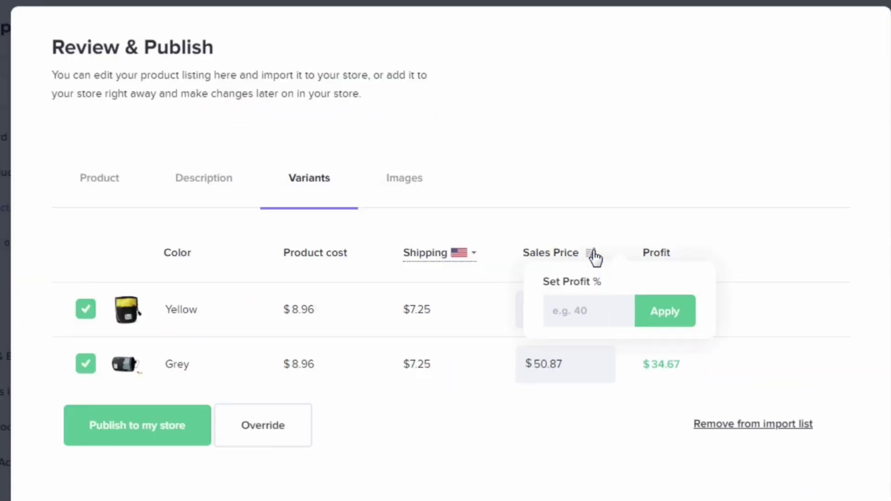
pyautogui.click(557, 251)
pyautogui.click(619, 307)
pyautogui.click(621, 317)
pyautogui.click(620, 308)
pyautogui.click(620, 308)
pyautogui.click(620, 308)
pyautogui.click(619, 308)
pyautogui.click(620, 308)
pyautogui.click(620, 308)
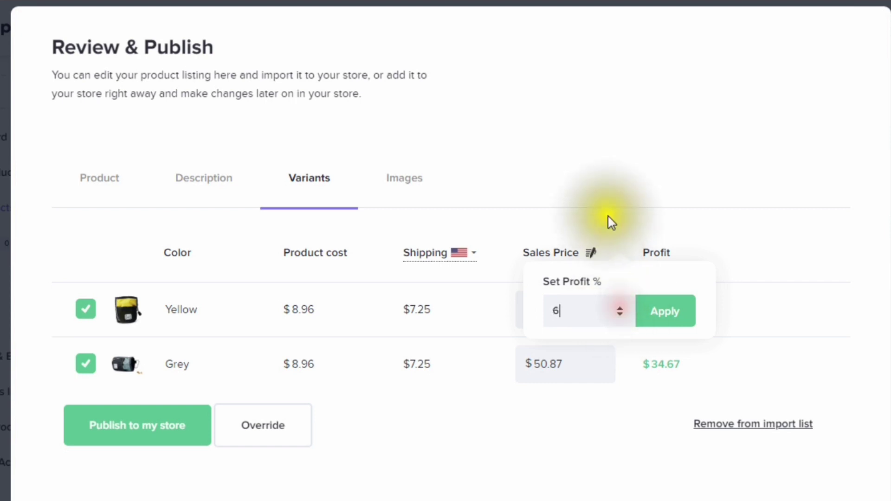
pyautogui.click(608, 189)
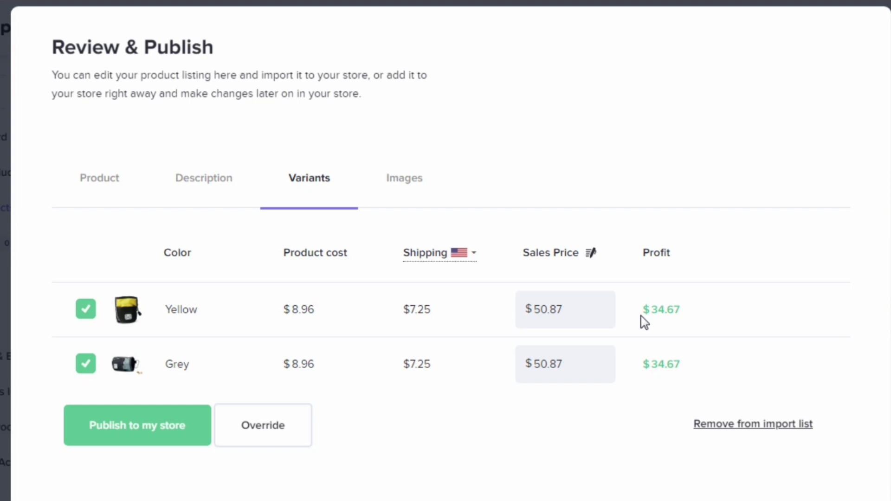
pyautogui.click(656, 310)
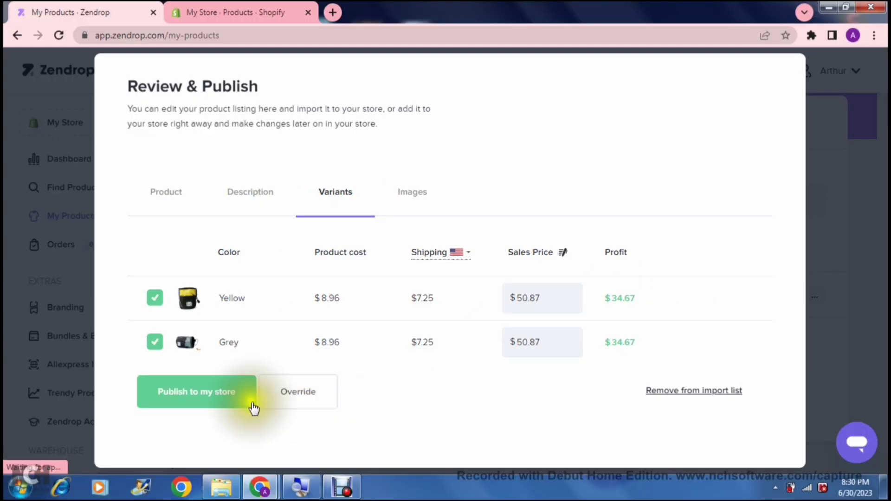
# Publish the Treat Bag to the store and view it Active in Shopify's Products list.
pyautogui.click(165, 434)
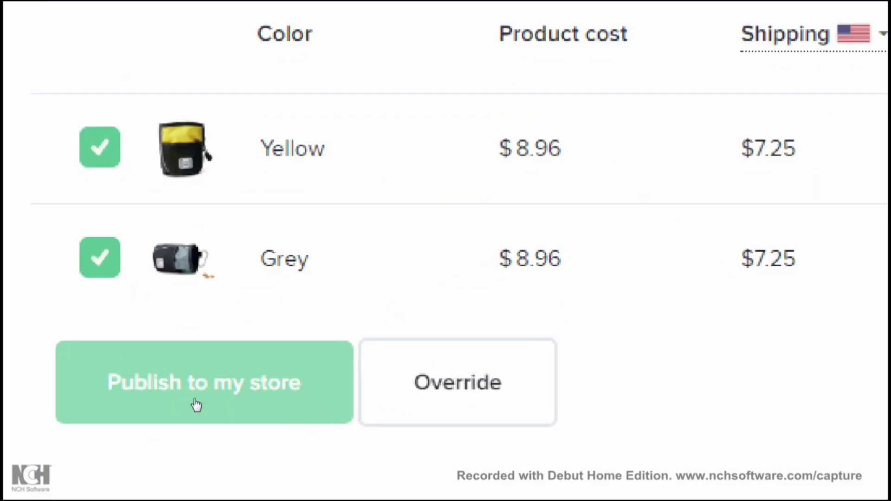
pyautogui.click(188, 401)
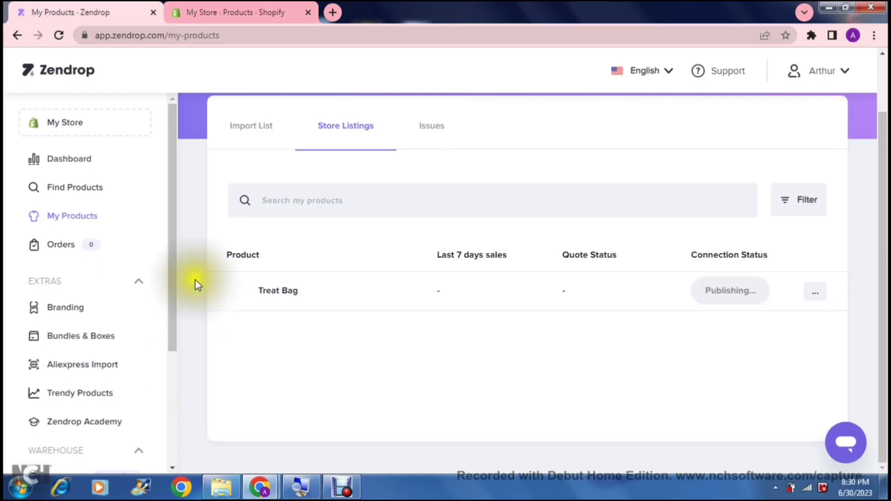
pyautogui.click(218, 12)
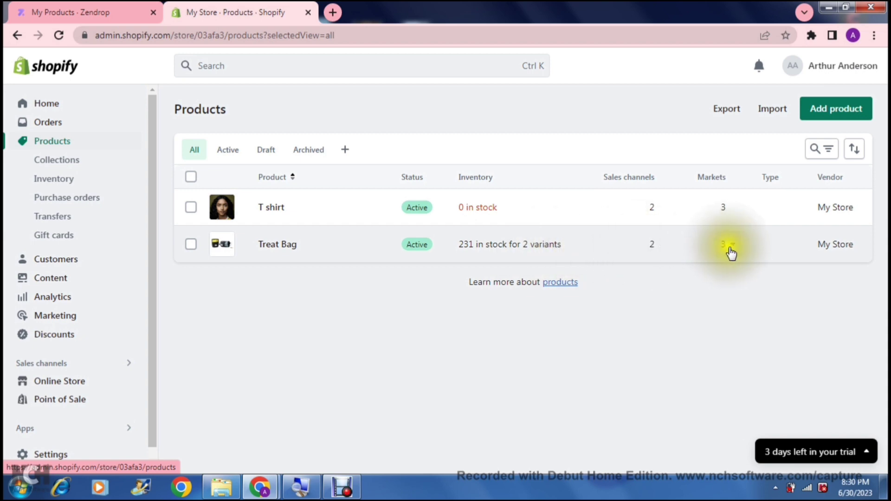
# Check the Treat Bag's markets, then view its Yellow and Grey $50.00 variants.
pyautogui.click(729, 246)
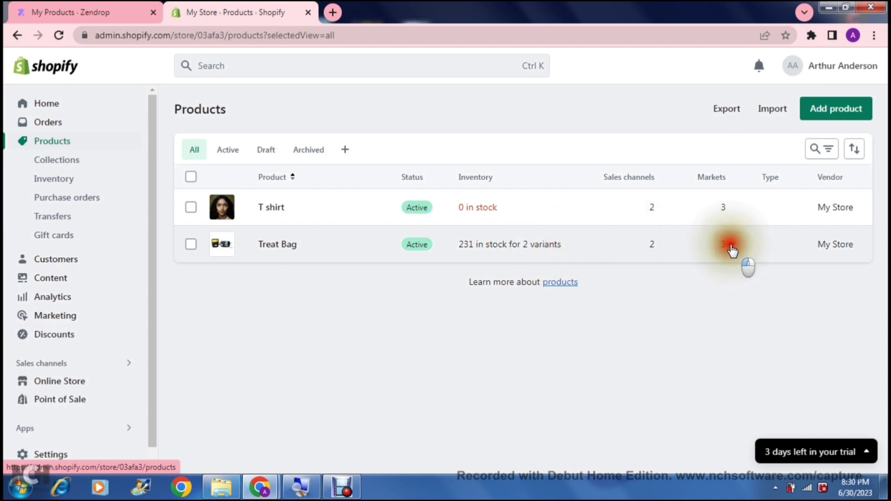
pyautogui.click(767, 283)
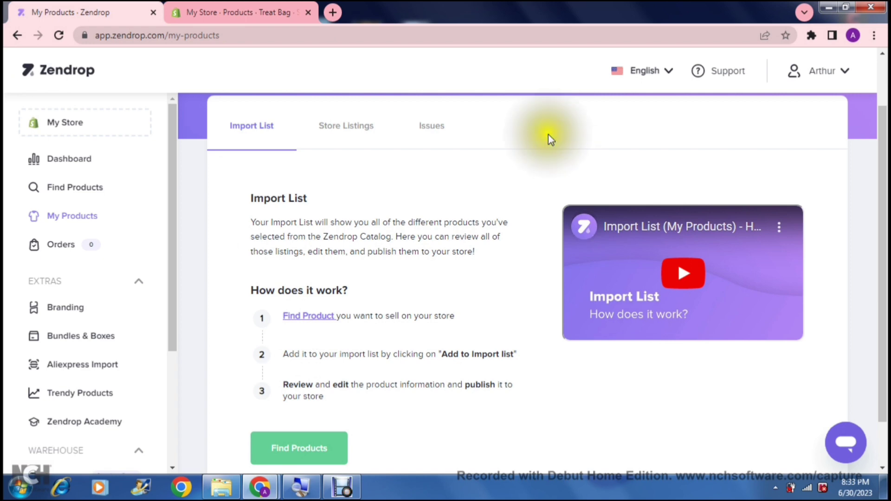
pyautogui.click(236, 8)
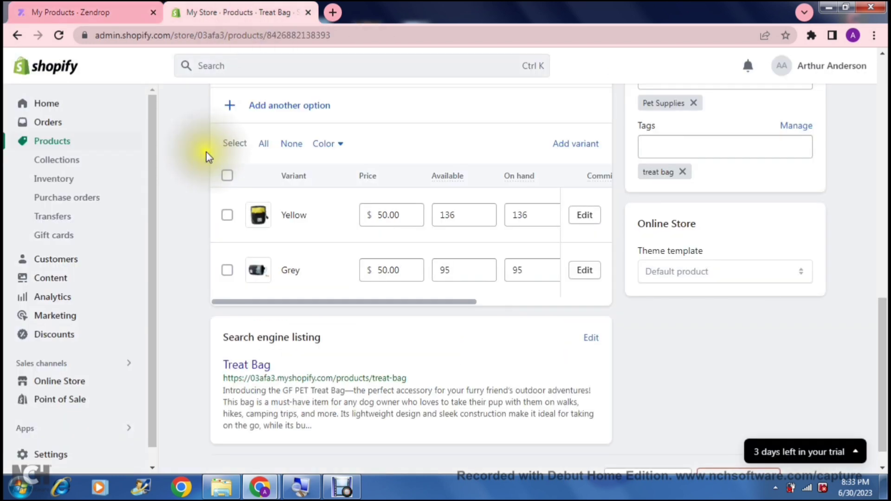